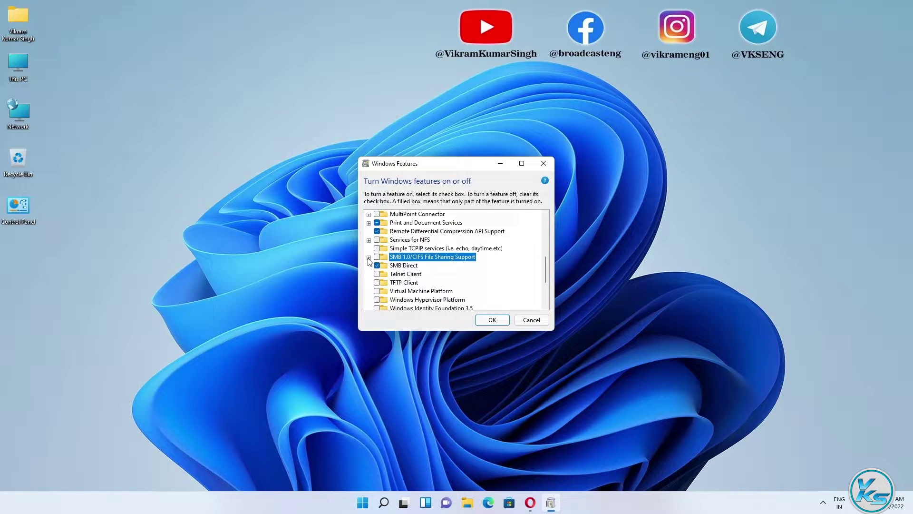
Enable the SMB 1.0/CIFS Client feature under SMB 1.0/CIFS File Sharing Support and restart the PC to finish installing it.
click(369, 257)
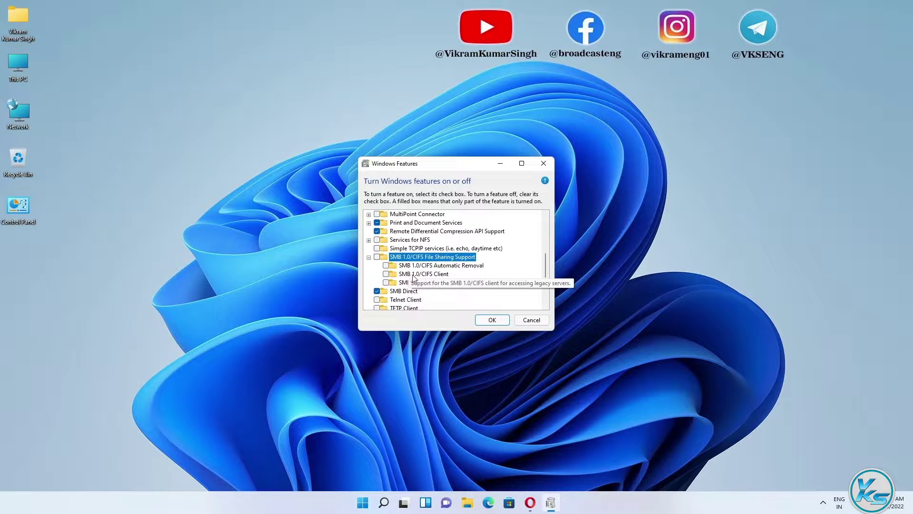
click(386, 274)
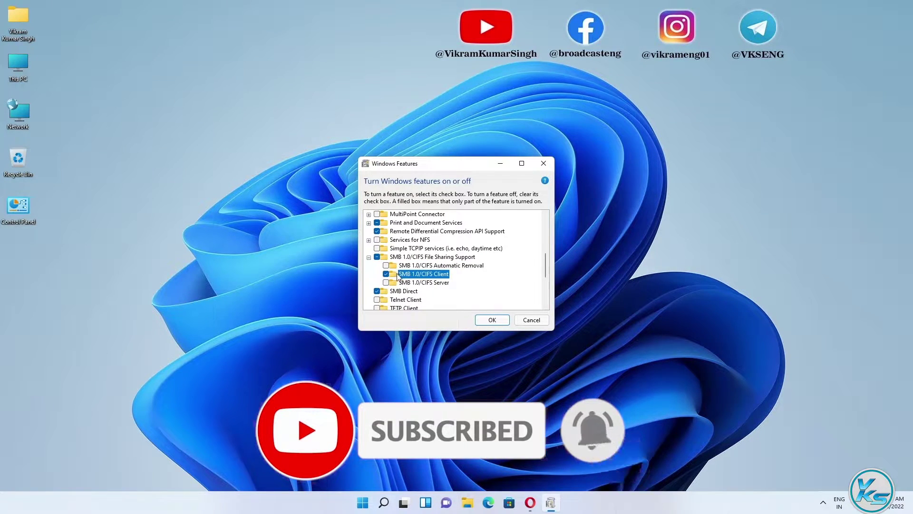
click(491, 320)
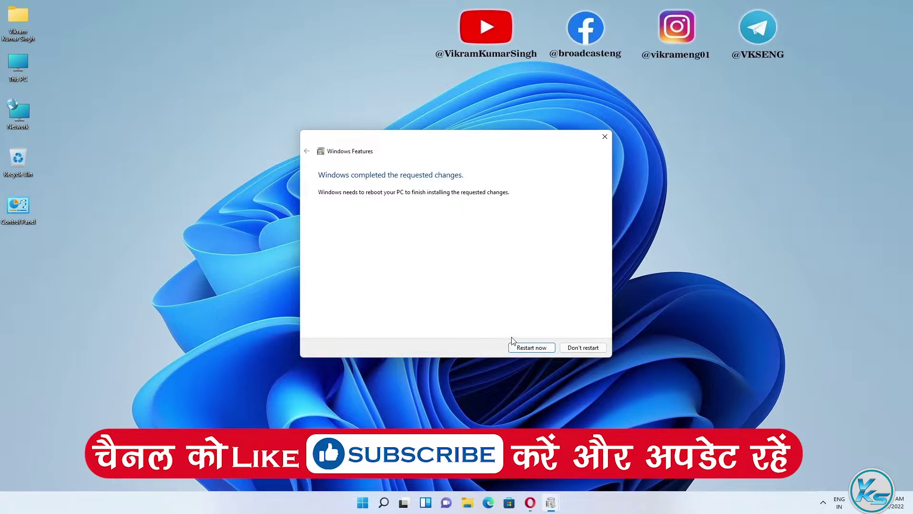
click(528, 350)
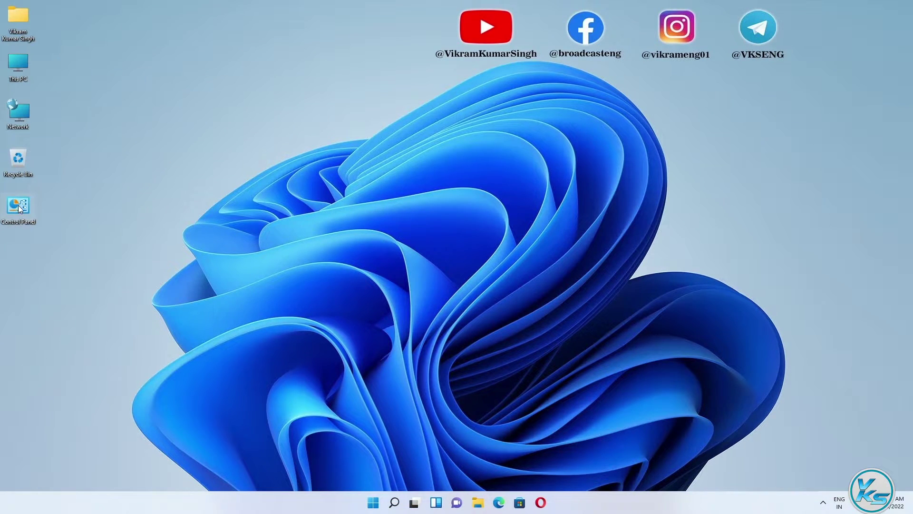
Open Control Panel and keep its items viewed by Category.
click(393, 499)
text(co)
click(348, 271)
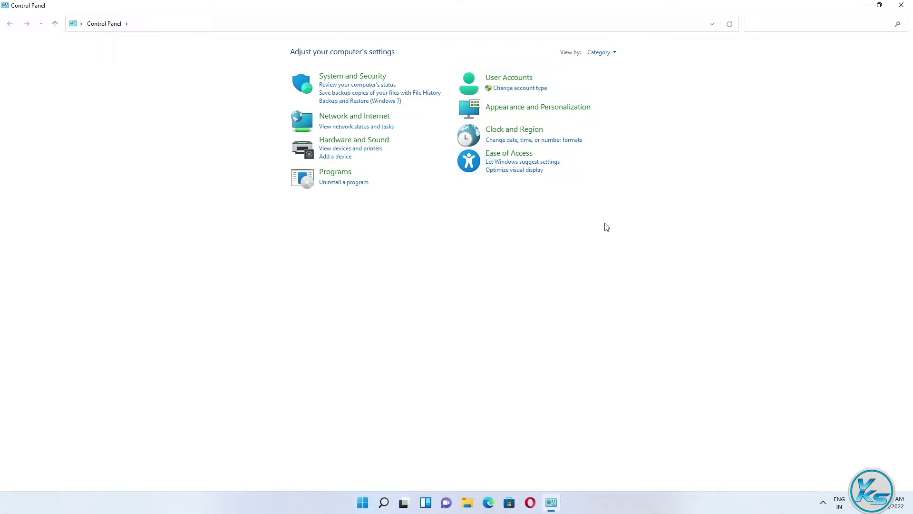
click(602, 52)
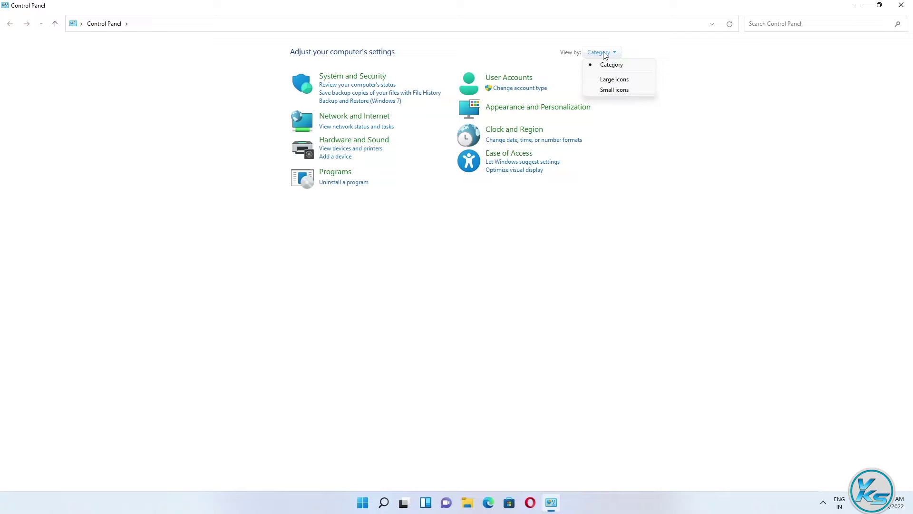
click(613, 65)
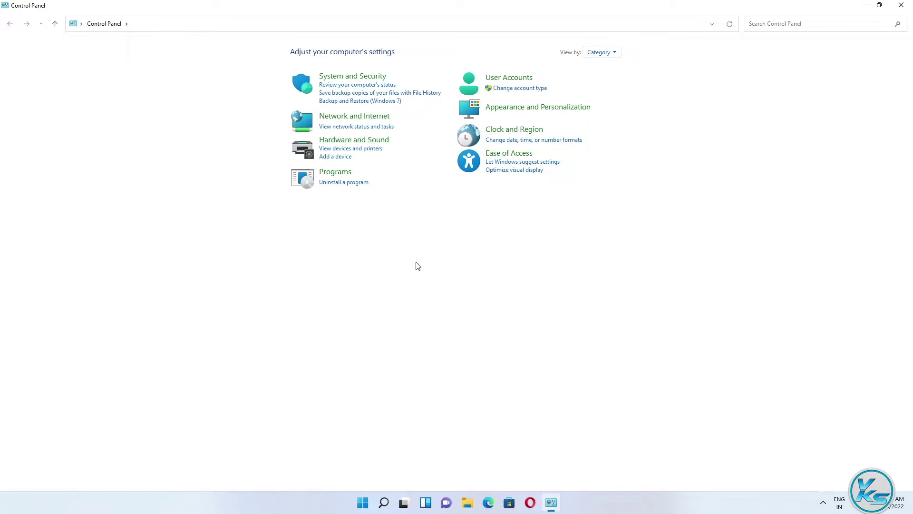
Open the advanced sharing settings from the Network and Sharing Center.
click(352, 123)
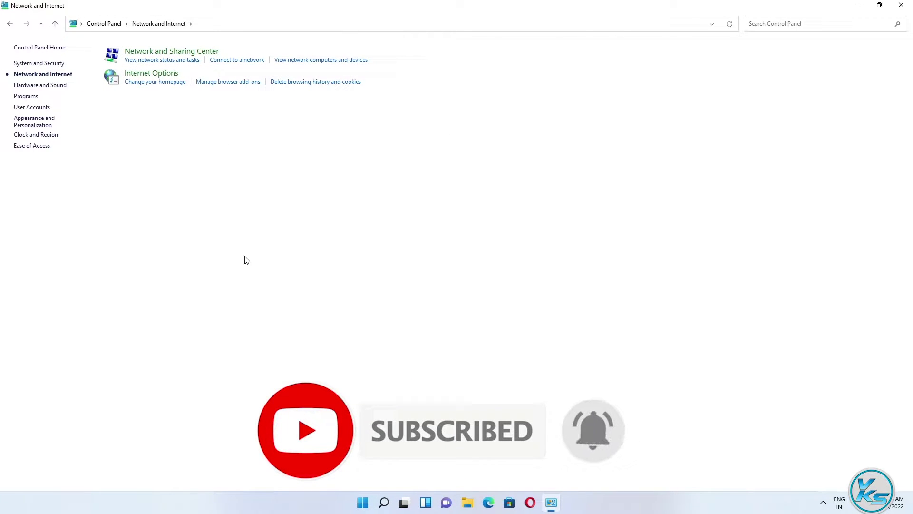
click(159, 54)
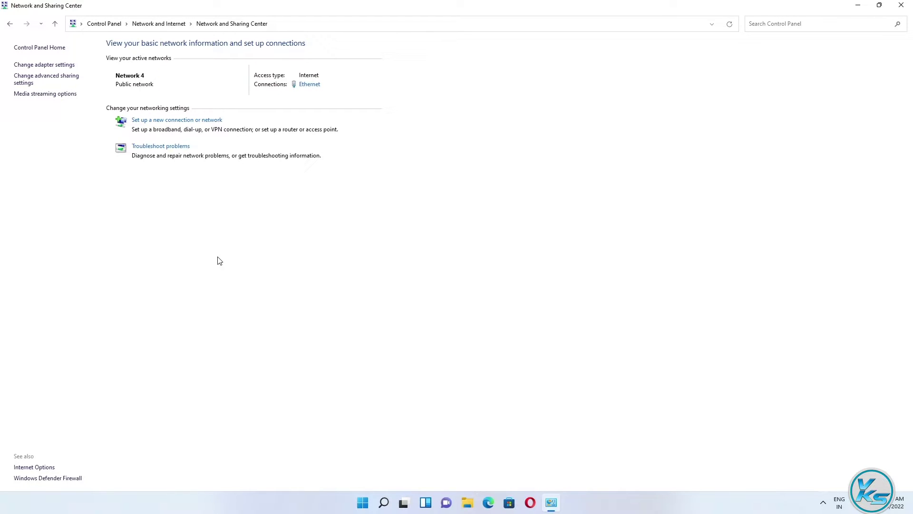
click(32, 81)
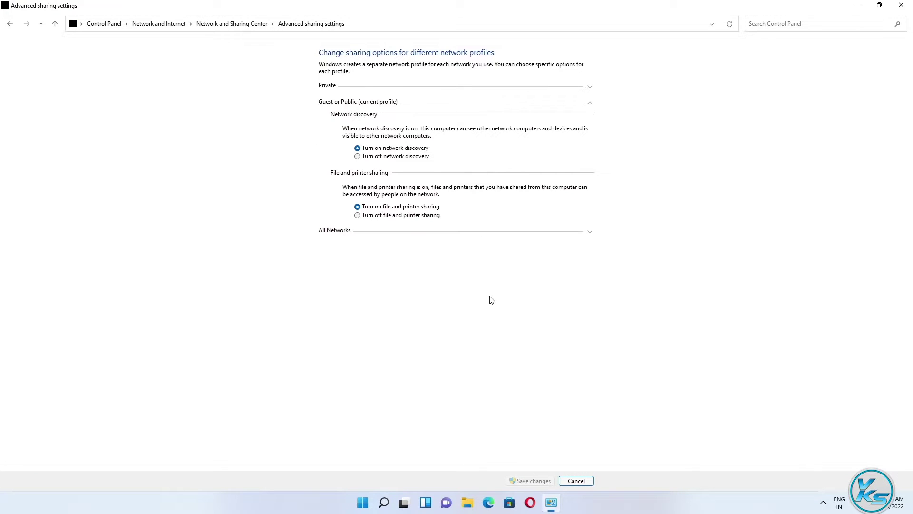
Check the network discovery and sharing options of the Private, Guest or Public, and All Networks profiles, and close the window.
click(590, 103)
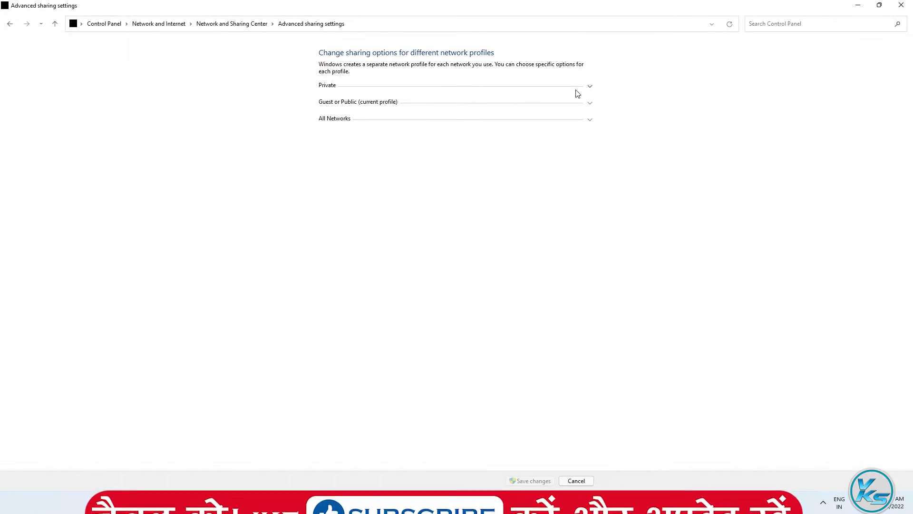
click(589, 87)
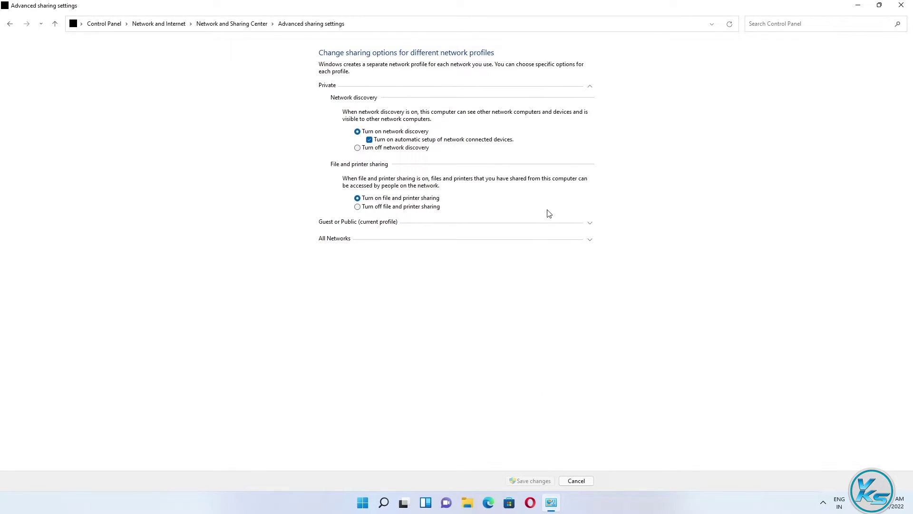
click(589, 223)
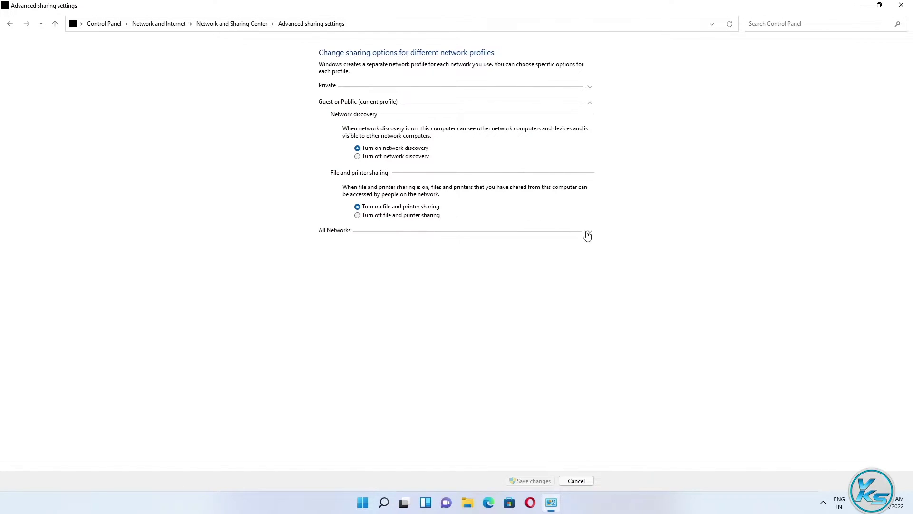
click(589, 232)
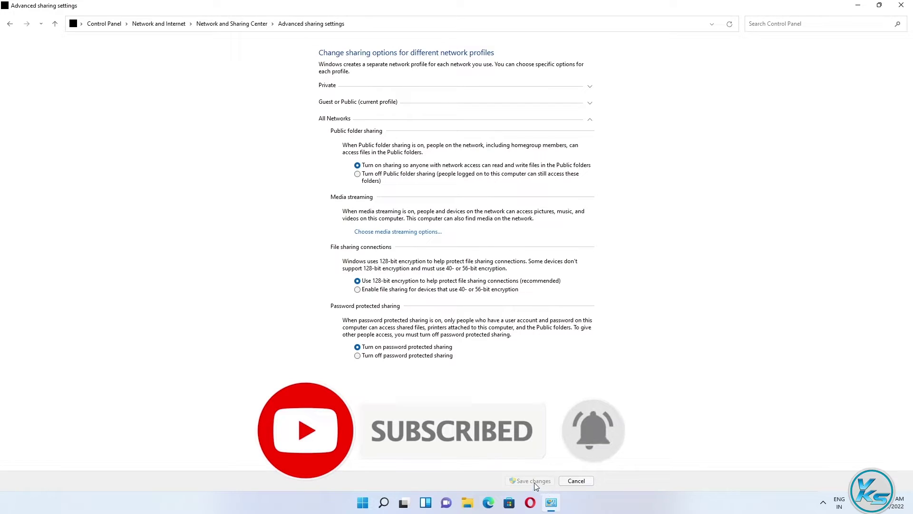
click(900, 5)
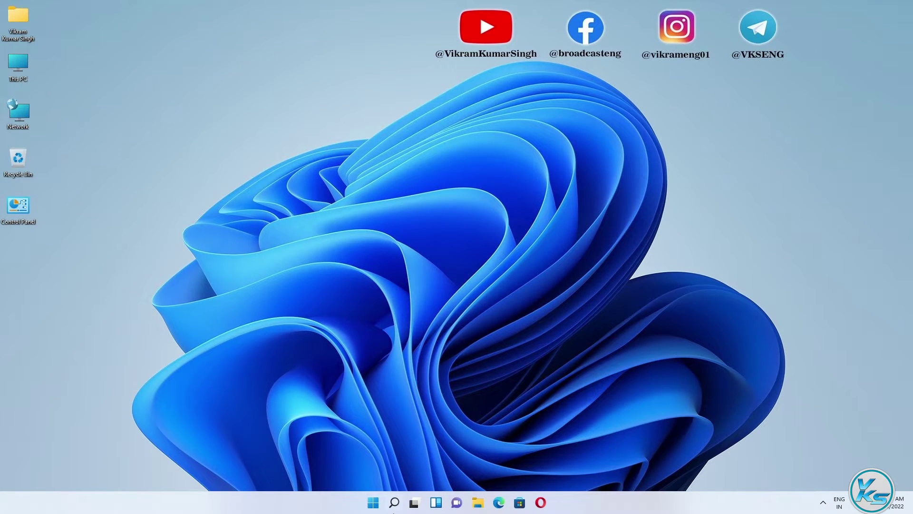
Search Windows for Services and open the Services console.
click(392, 511)
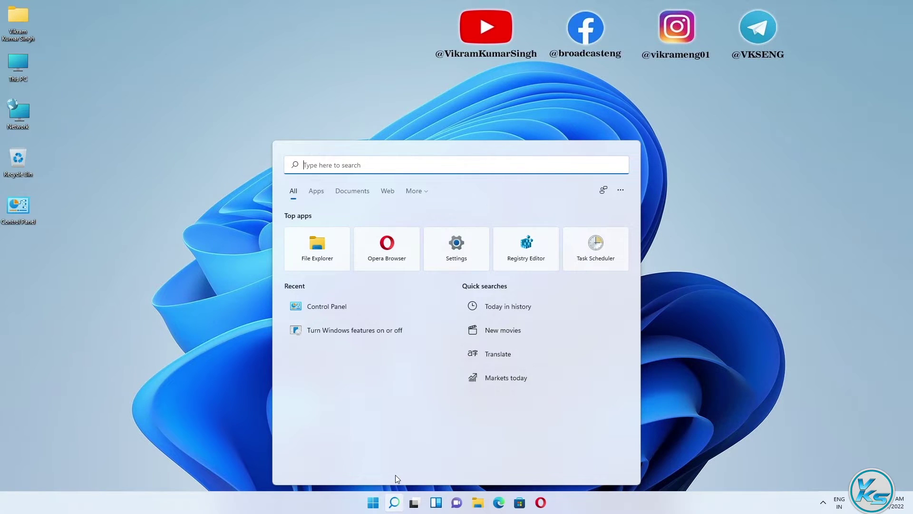
text(serv)
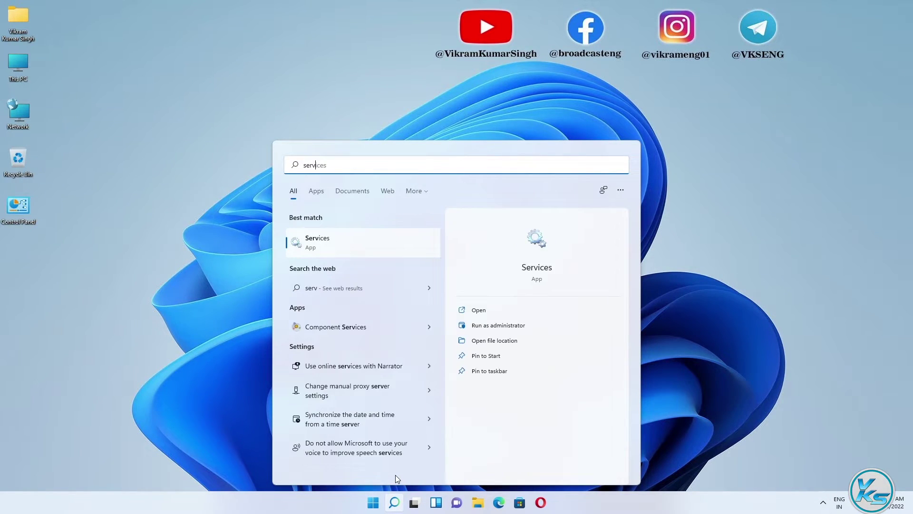
click(355, 245)
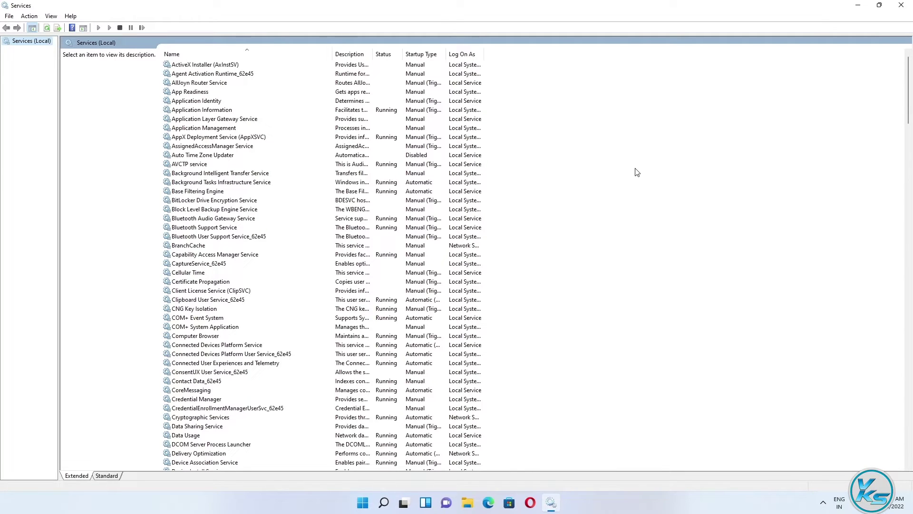
Set the Function Discovery Provider Host service's startup type to Automatic, start the service and apply the change.
scroll(636, 173, down, 8)
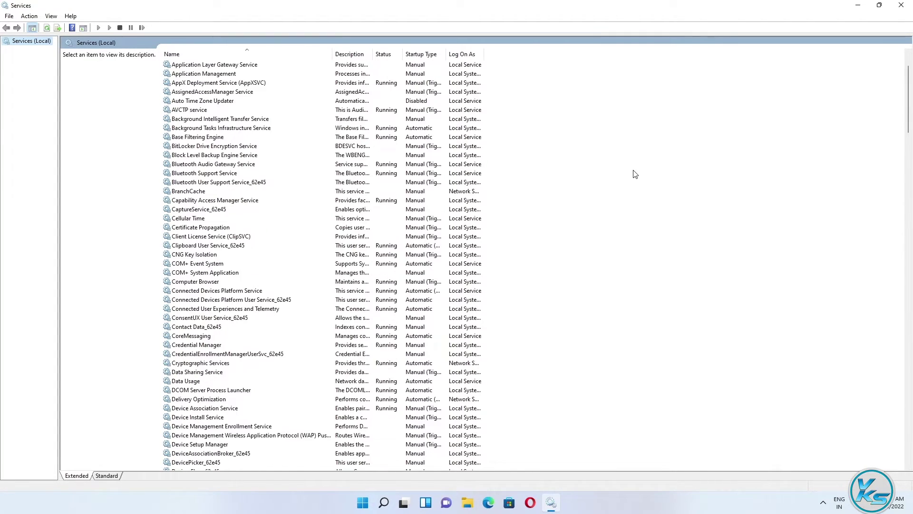
scroll(628, 178, down, 9)
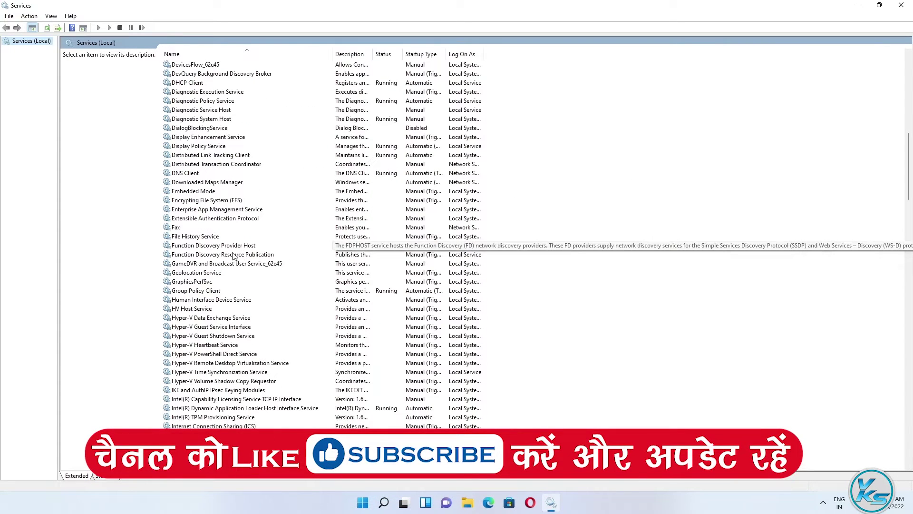
click(231, 247)
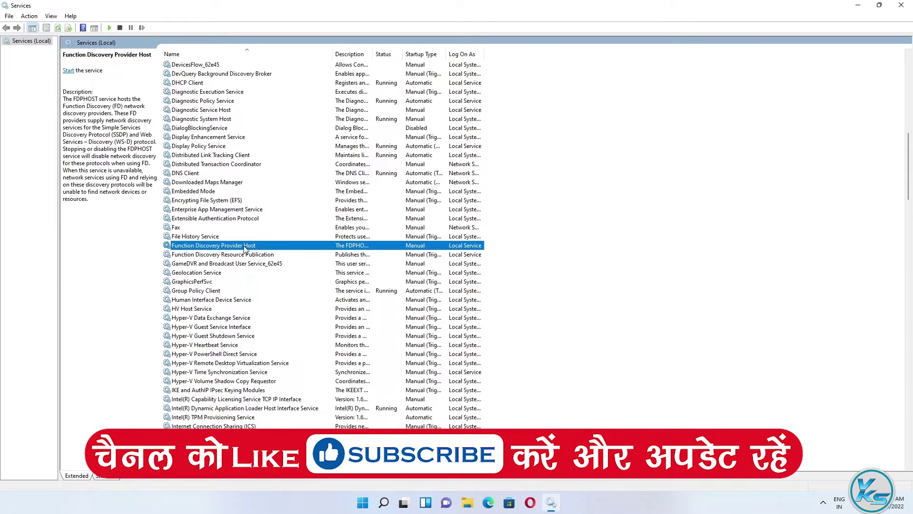
double_click(243, 249)
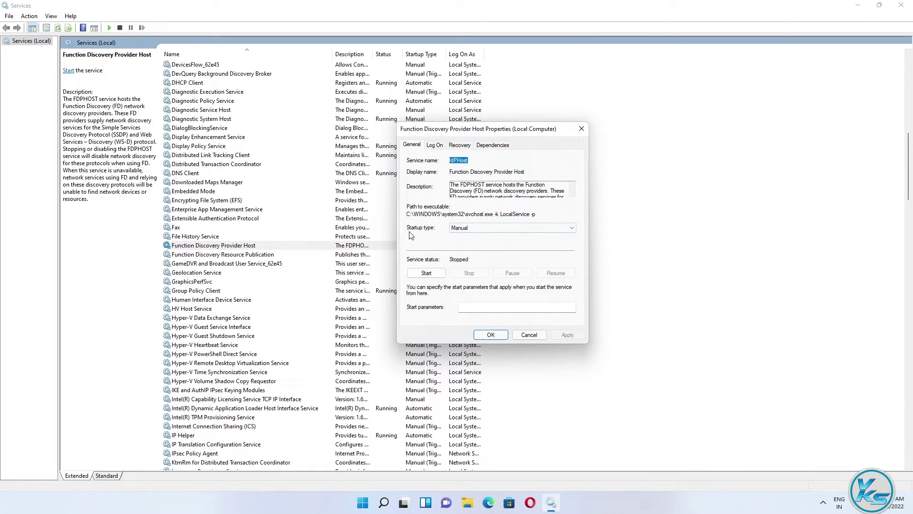
click(484, 231)
click(472, 244)
click(422, 275)
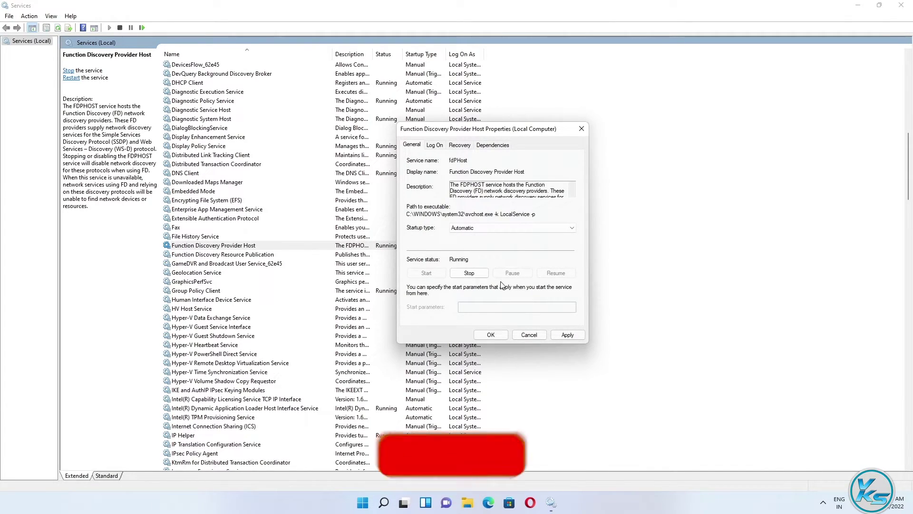
click(568, 335)
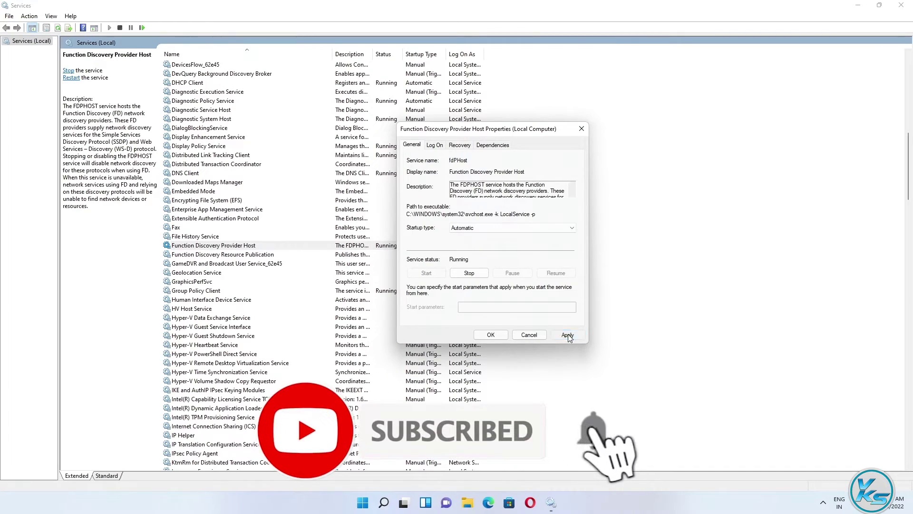
click(491, 335)
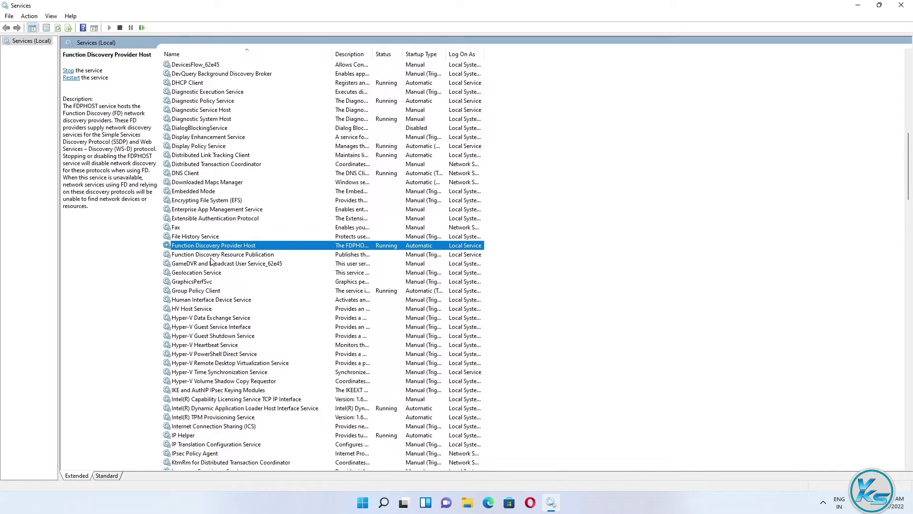
Set the Function Discovery Resource Publication service's startup type to Automatic, start the service and apply the change.
double_click(227, 257)
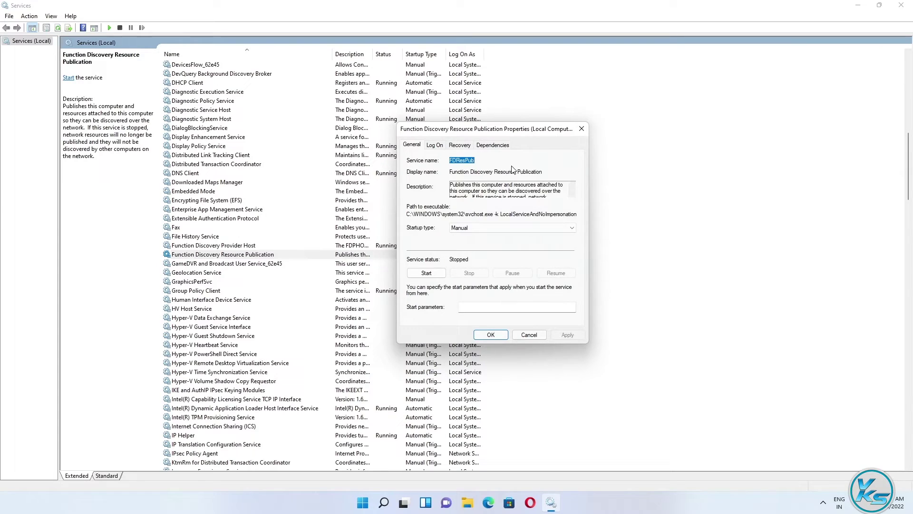
click(471, 232)
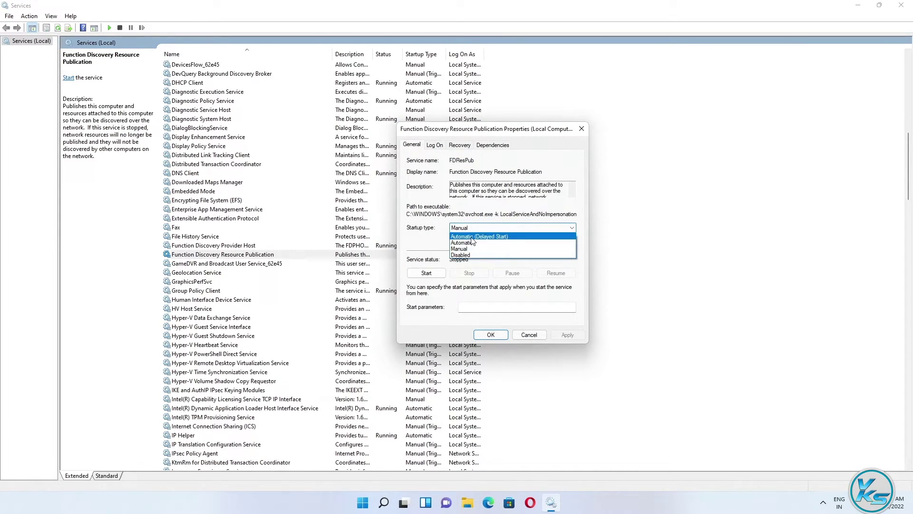
click(472, 242)
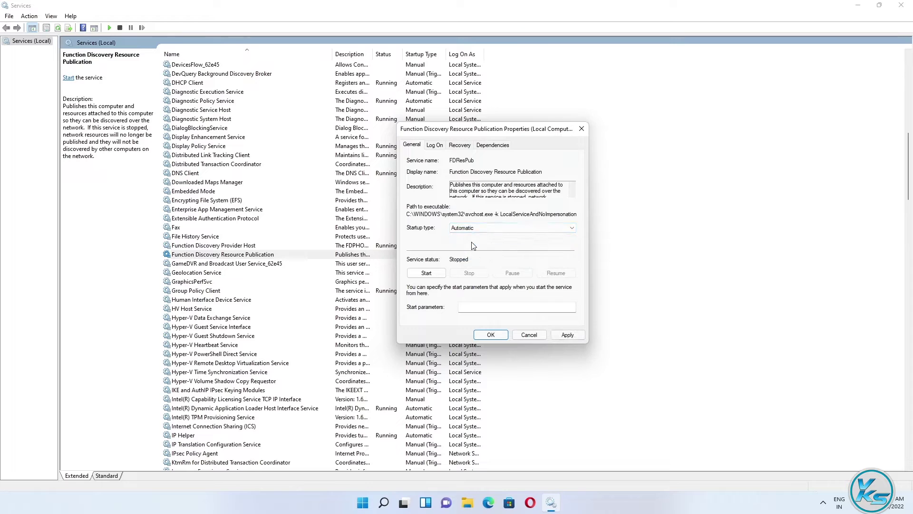
click(438, 274)
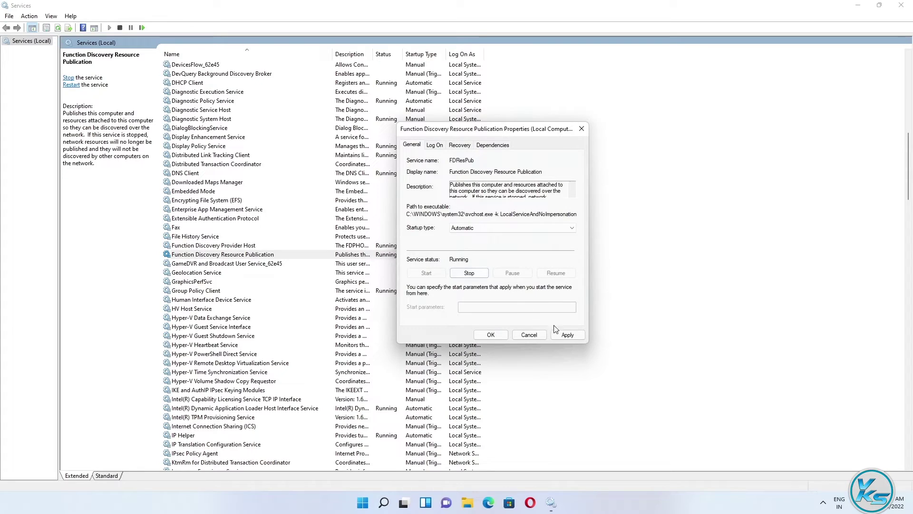
click(568, 335)
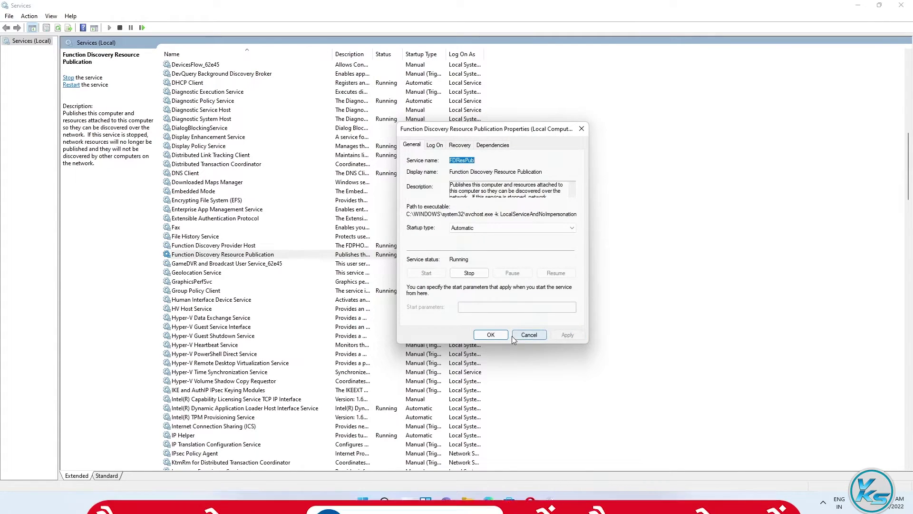
click(491, 334)
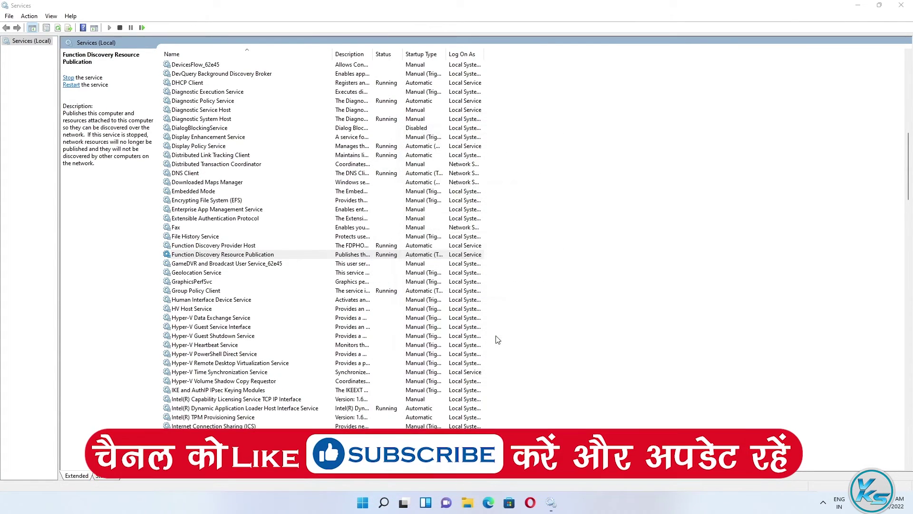
Set the SSDP Discovery service's startup type to Automatic, start the service and apply the change.
scroll(500, 301, down, 1)
scroll(501, 301, down, 18)
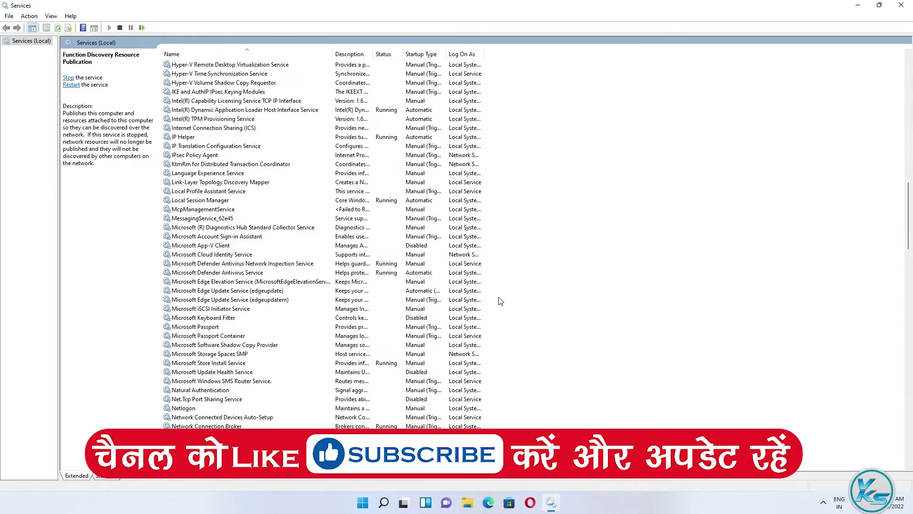
scroll(501, 301, down, 11)
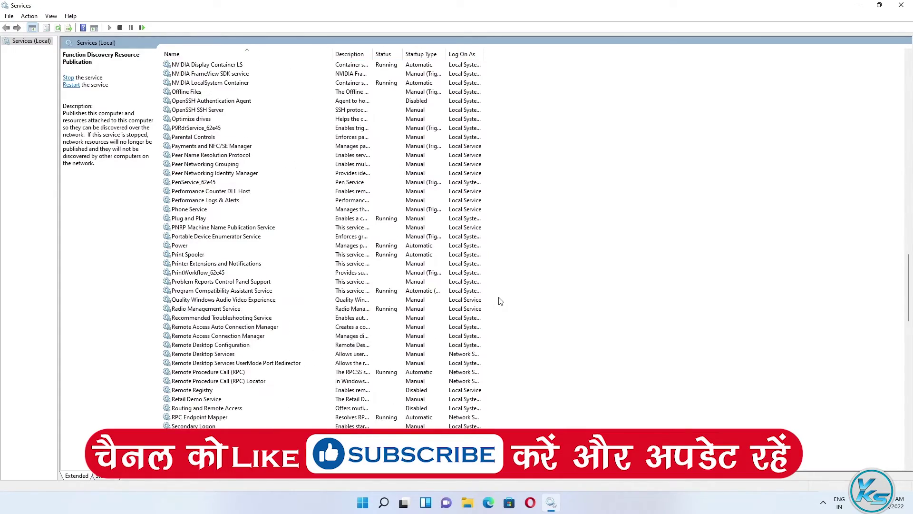
scroll(500, 301, down, 7)
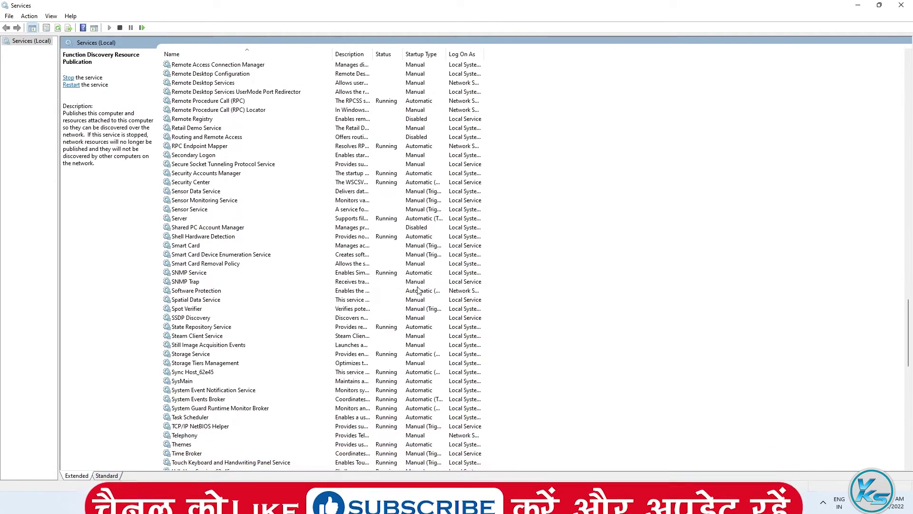
click(188, 318)
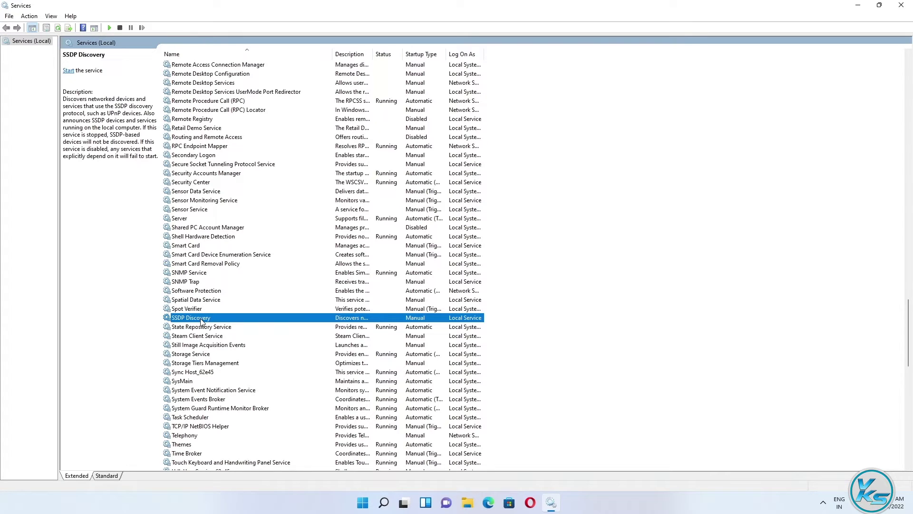
double_click(204, 322)
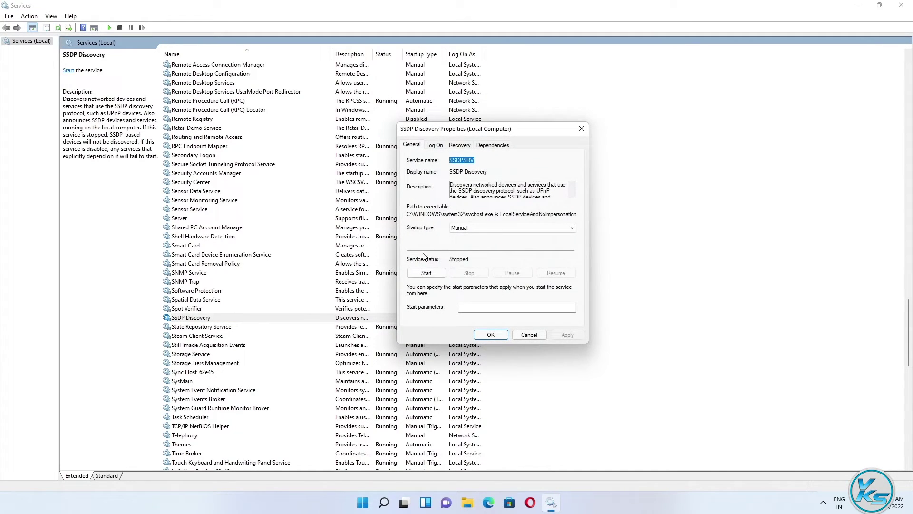
click(458, 229)
click(465, 243)
click(427, 273)
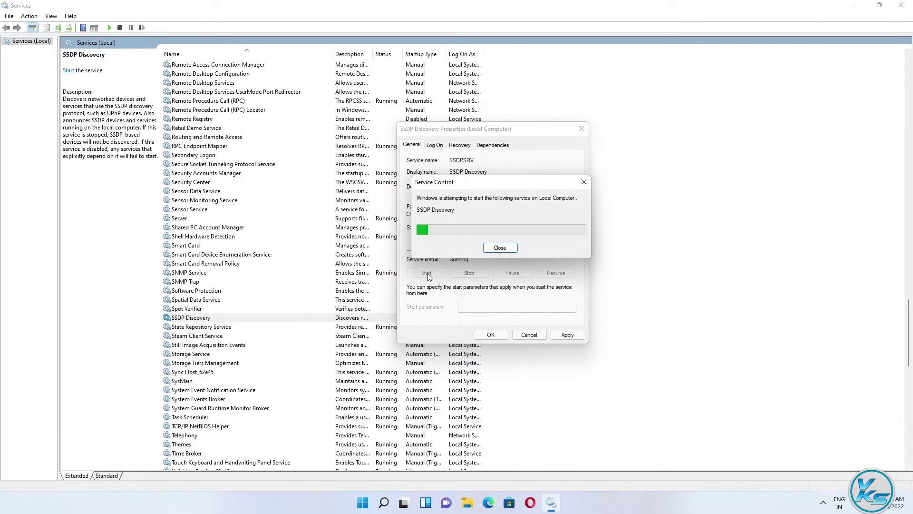
click(569, 336)
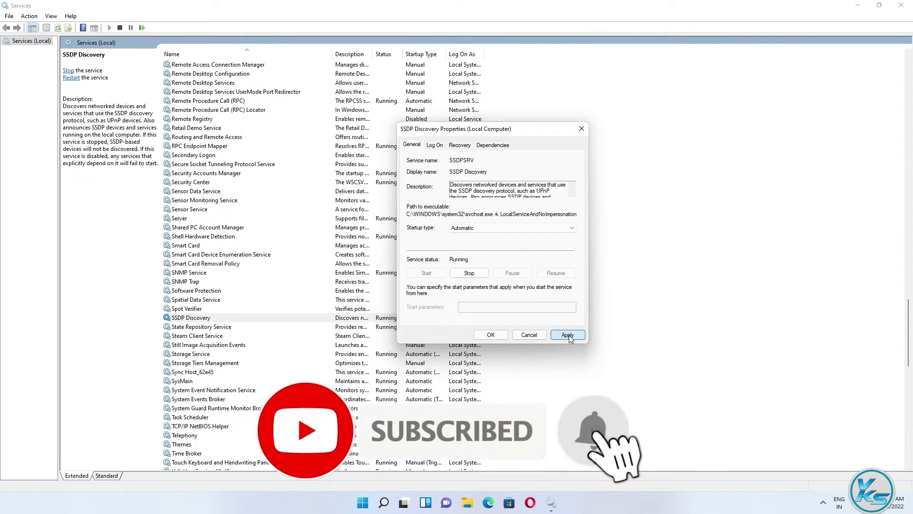
click(491, 335)
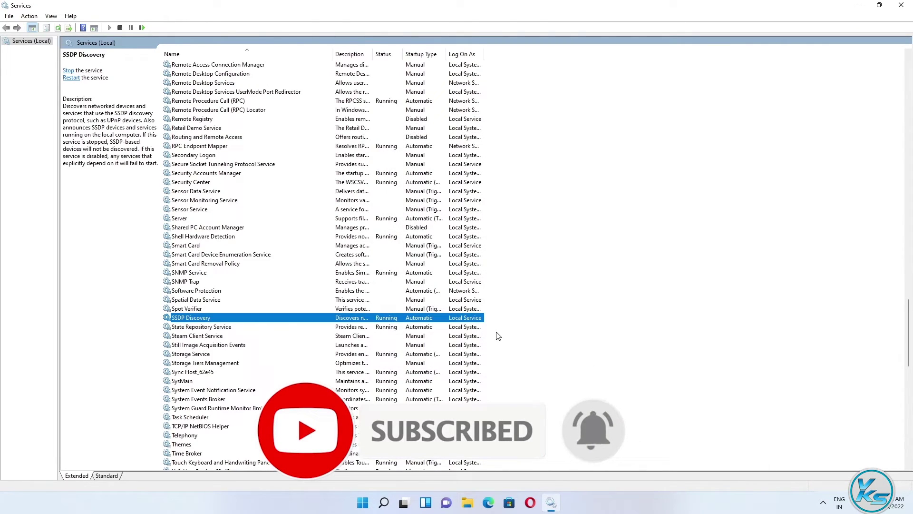
Set the UPnP Device Host service's startup type to Automatic, start the service and apply the change.
scroll(498, 336, down, 5)
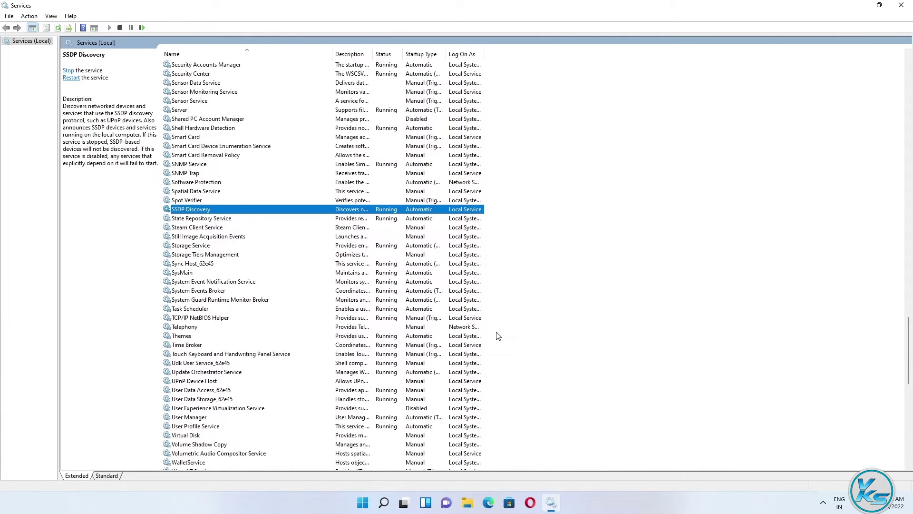
scroll(499, 336, down, 2)
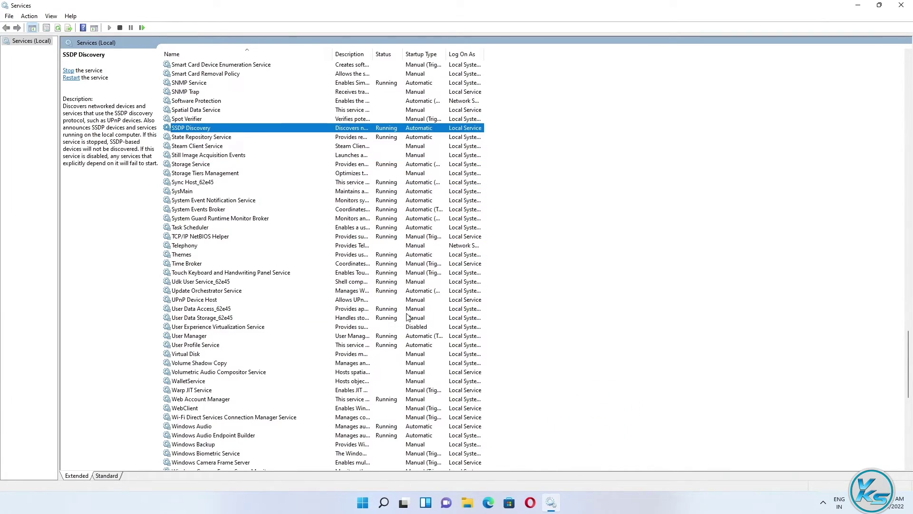
click(209, 301)
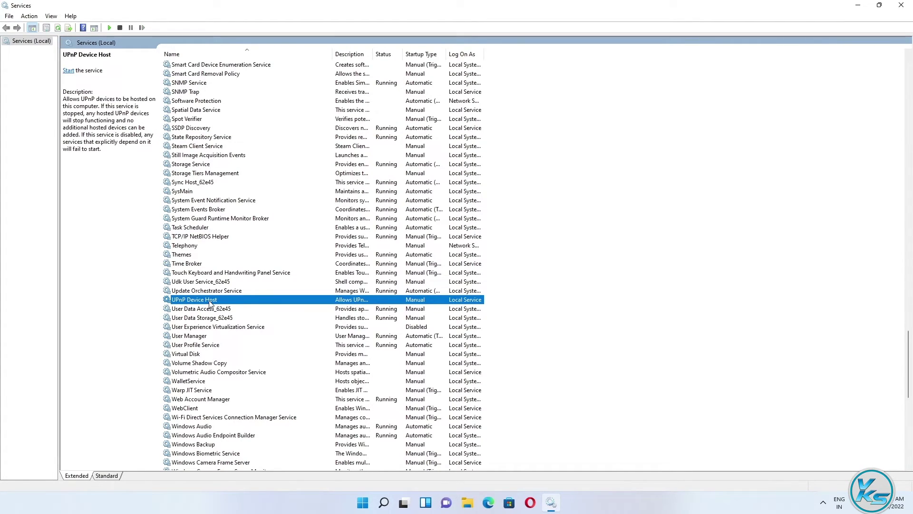
double_click(210, 303)
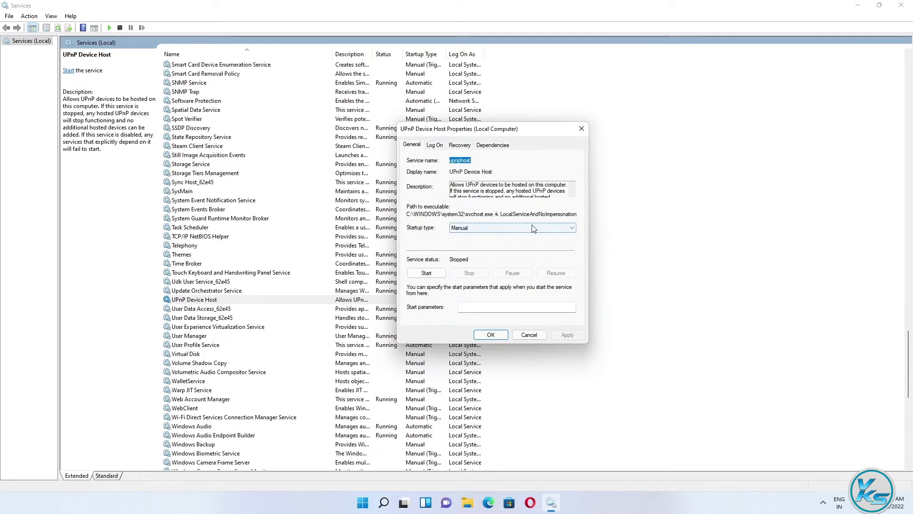
click(499, 230)
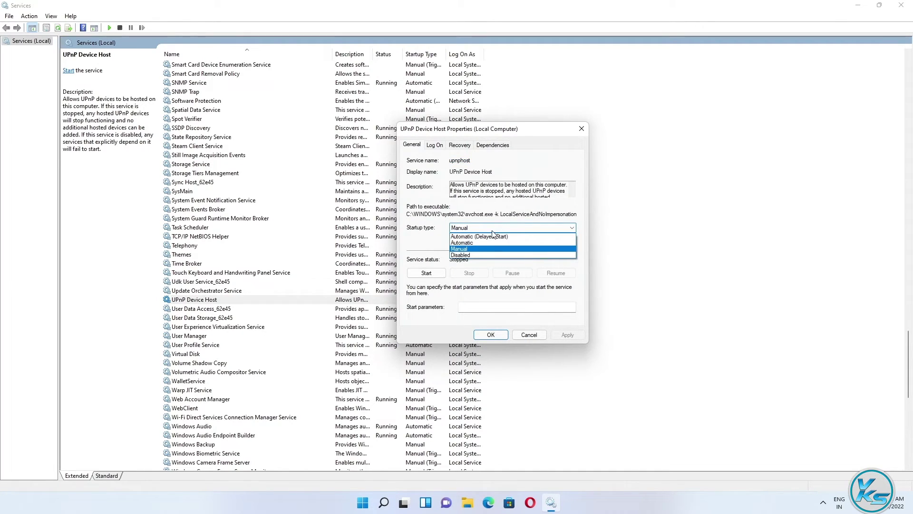
click(477, 240)
click(426, 273)
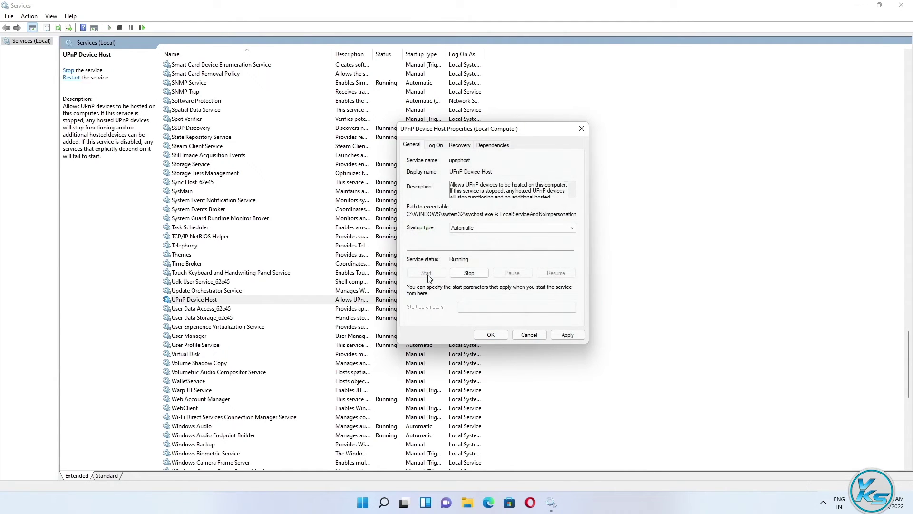
click(565, 335)
click(492, 335)
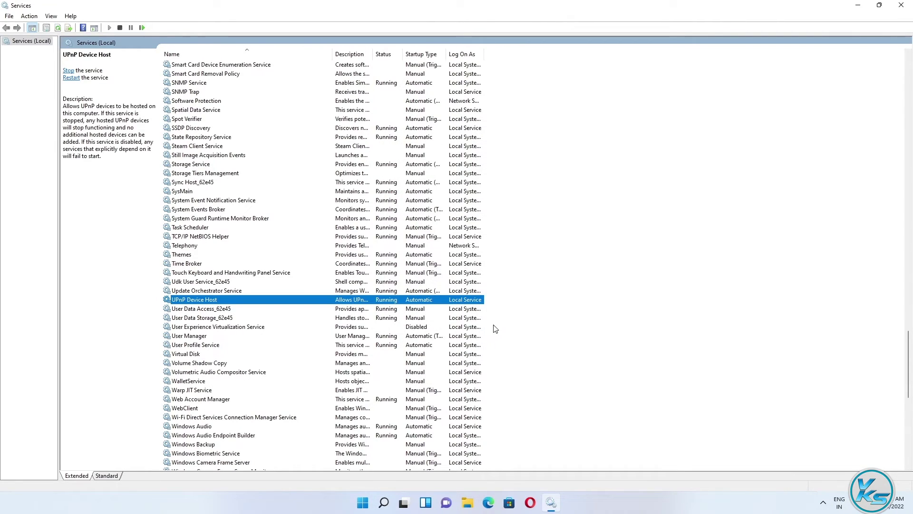
Close the Services console and restart the computer.
click(901, 6)
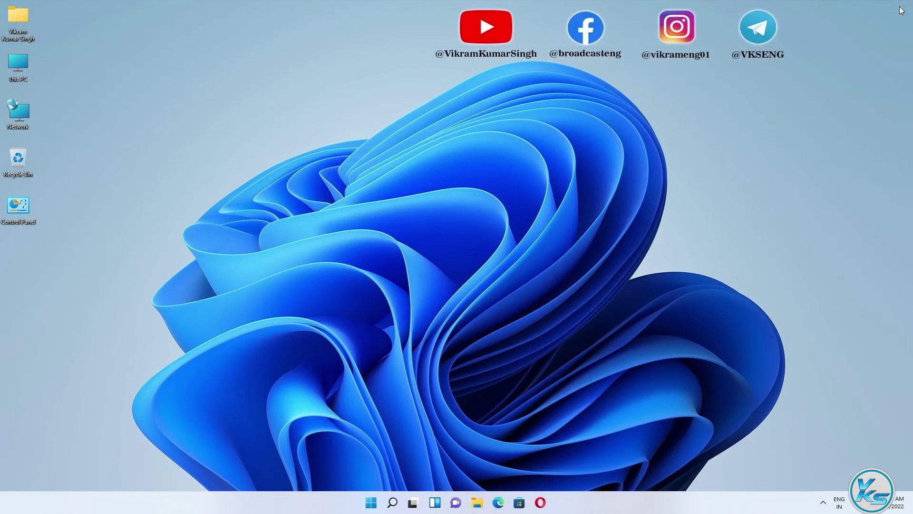
right_click(374, 504)
mouse_move(388, 464)
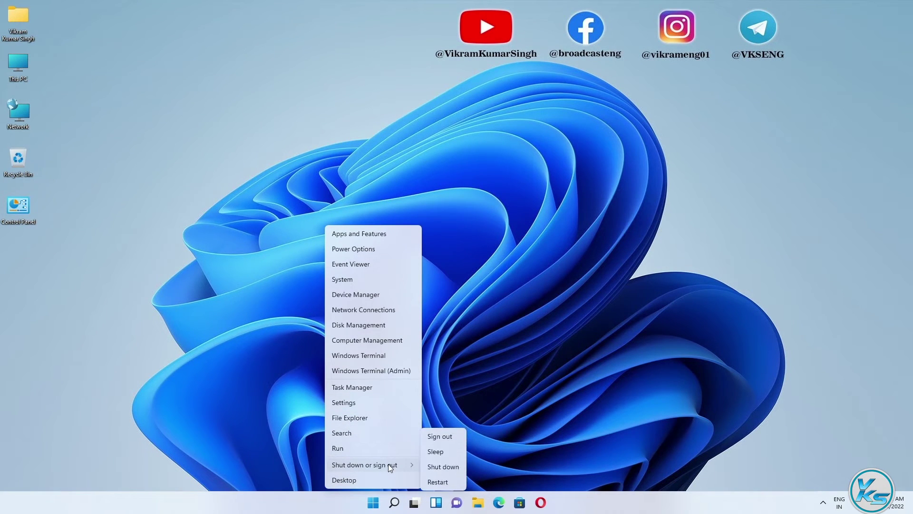
click(434, 482)
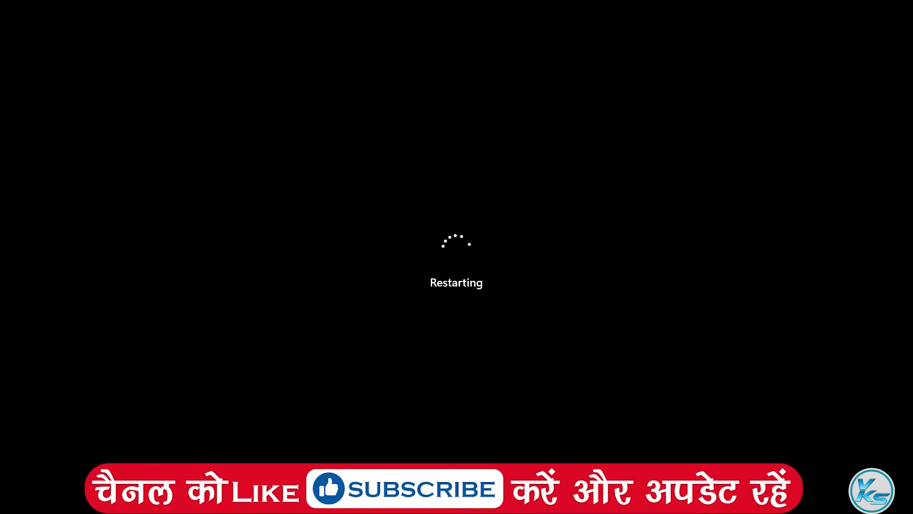